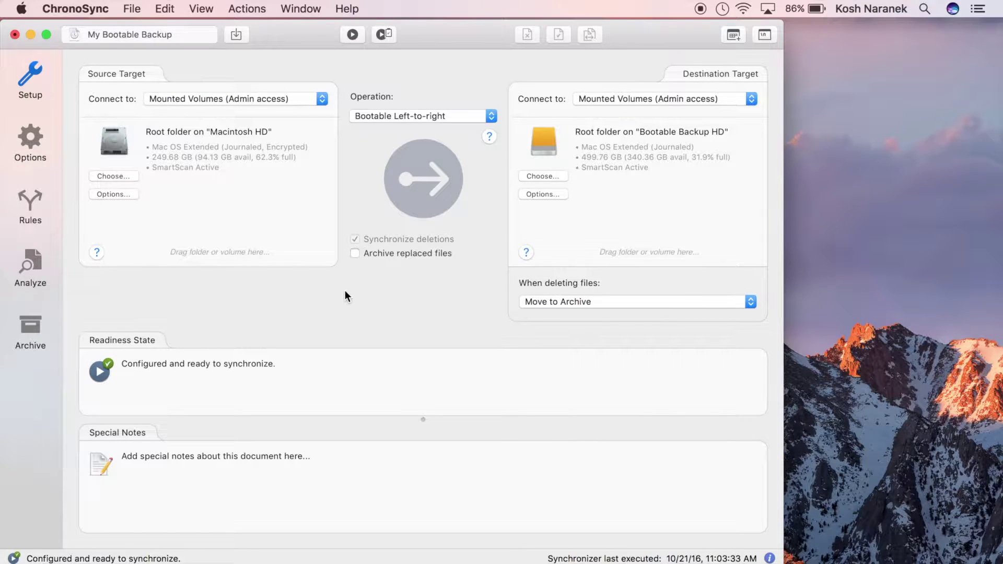
Turn on 'Archive replaced files' for My Bootable Backup and view the destination's archived items
left_click(355, 253)
left_click(28, 327)
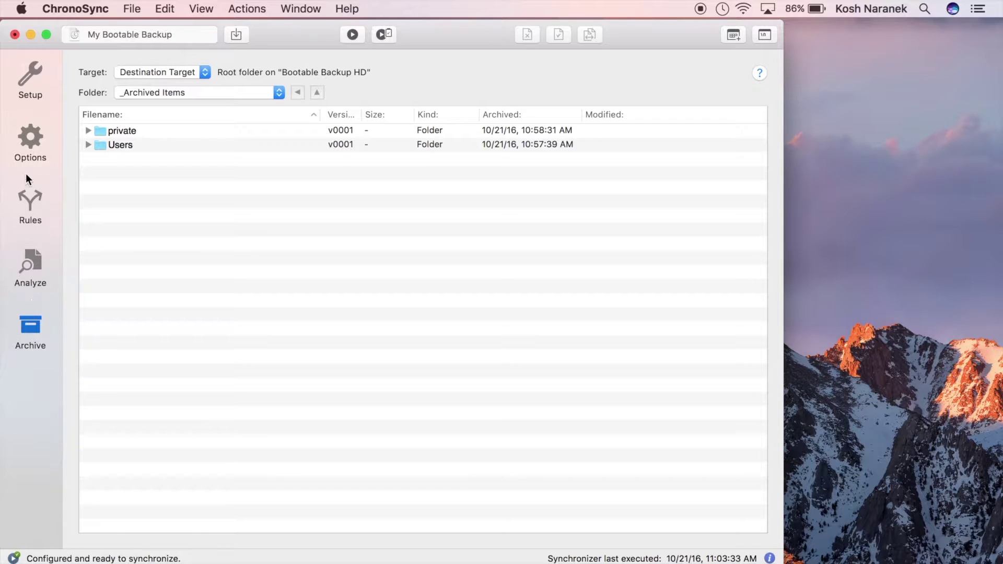
Enable 'Compress files added to archive' under Archive Handling options and view its help
left_click(30, 149)
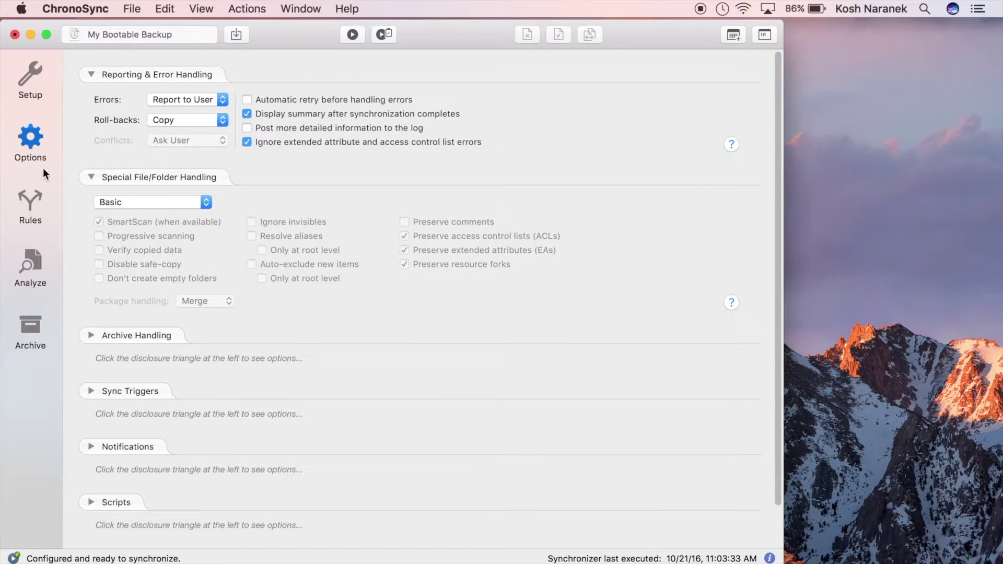
left_click(91, 335)
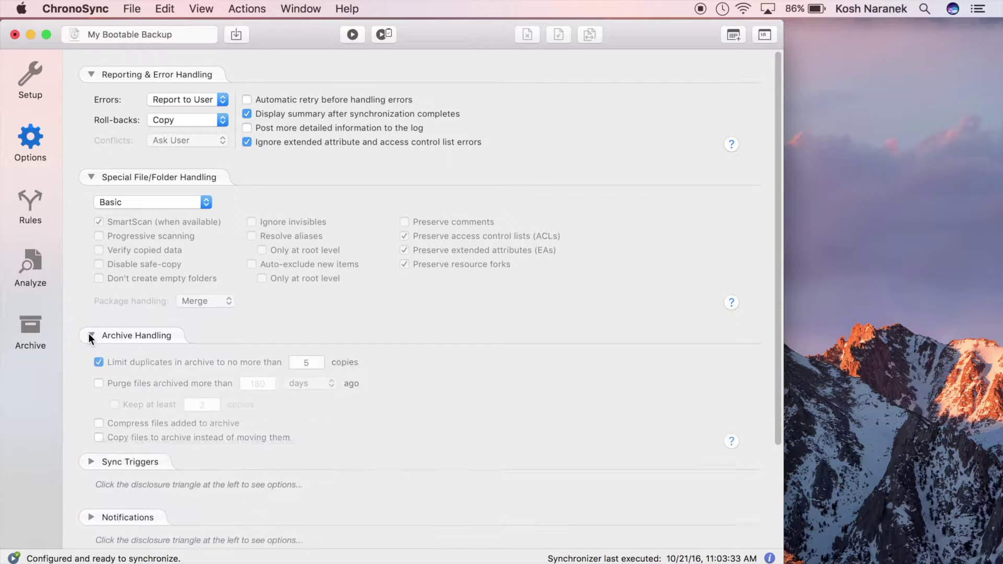
left_click(98, 422)
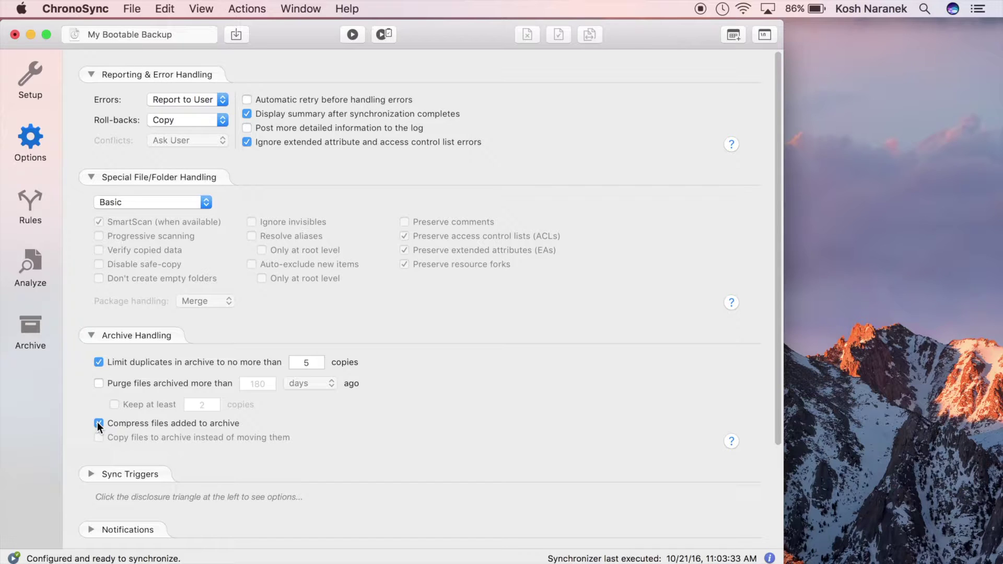
left_click(731, 441)
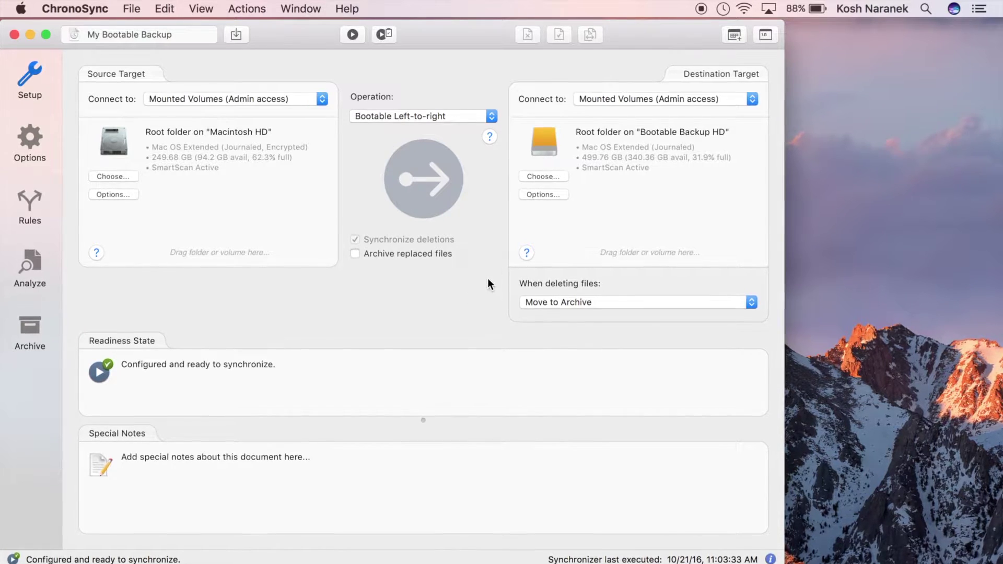
Set the destination volume to mount automatically and dismount after synchronization
left_click(545, 195)
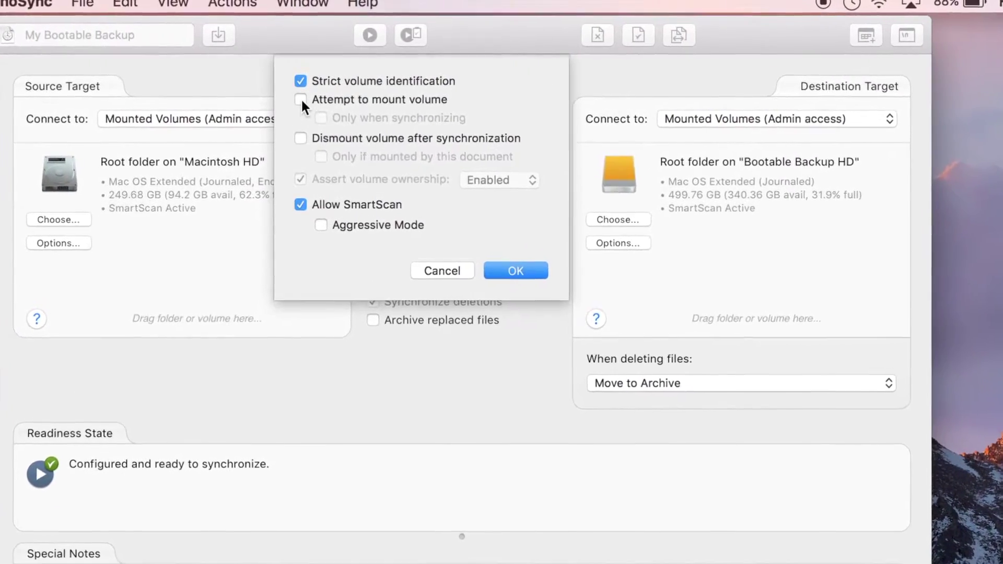
left_click(300, 94)
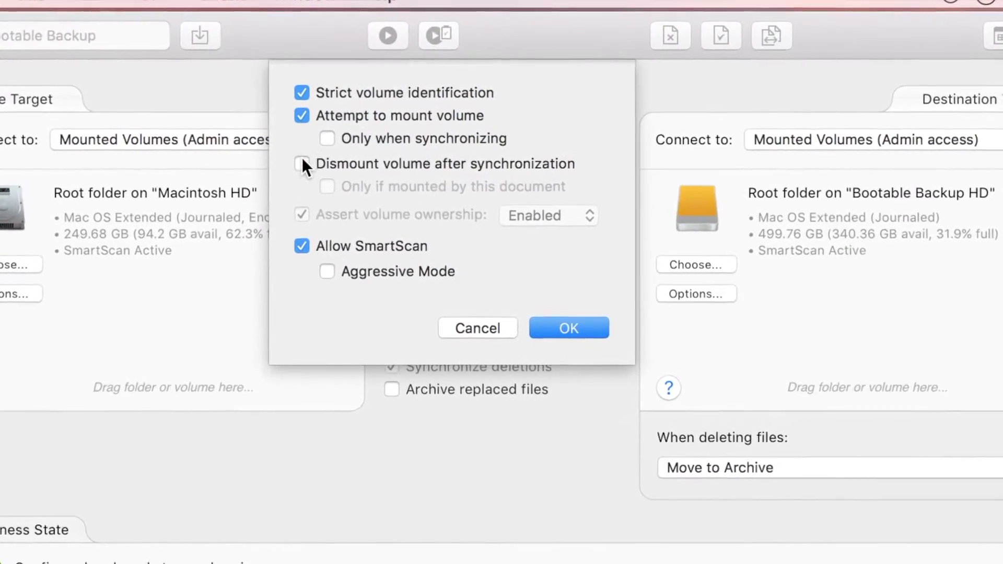
left_click(302, 166)
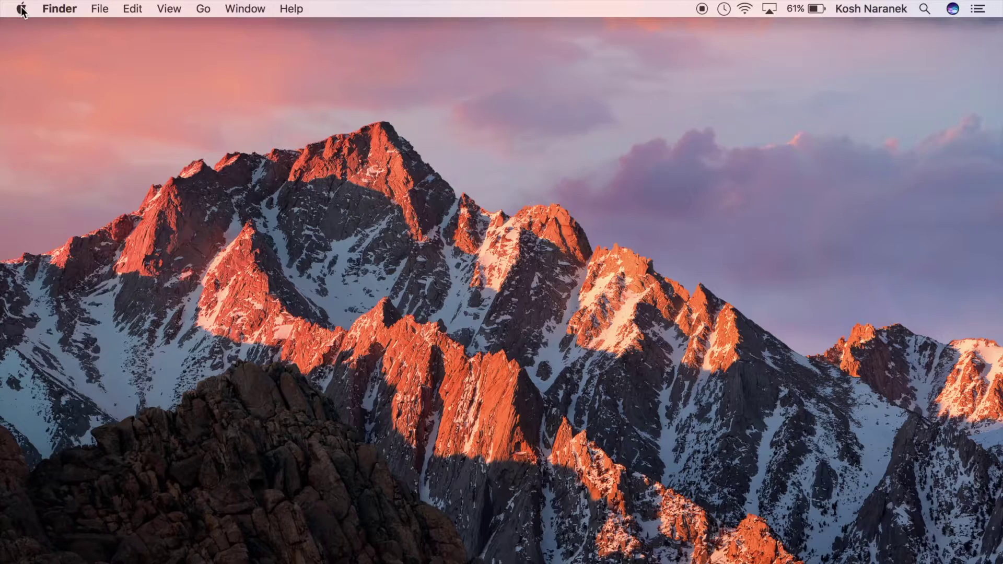
Add Bootable Backup HD to Spotlight's Privacy exclusion list in System Preferences
left_click(21, 9)
left_click(29, 53)
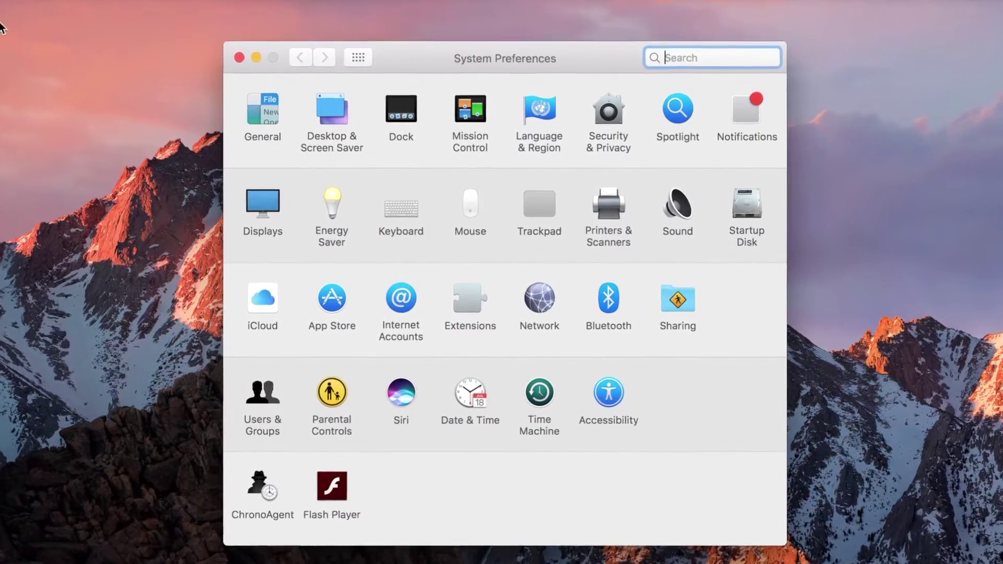
left_click(675, 105)
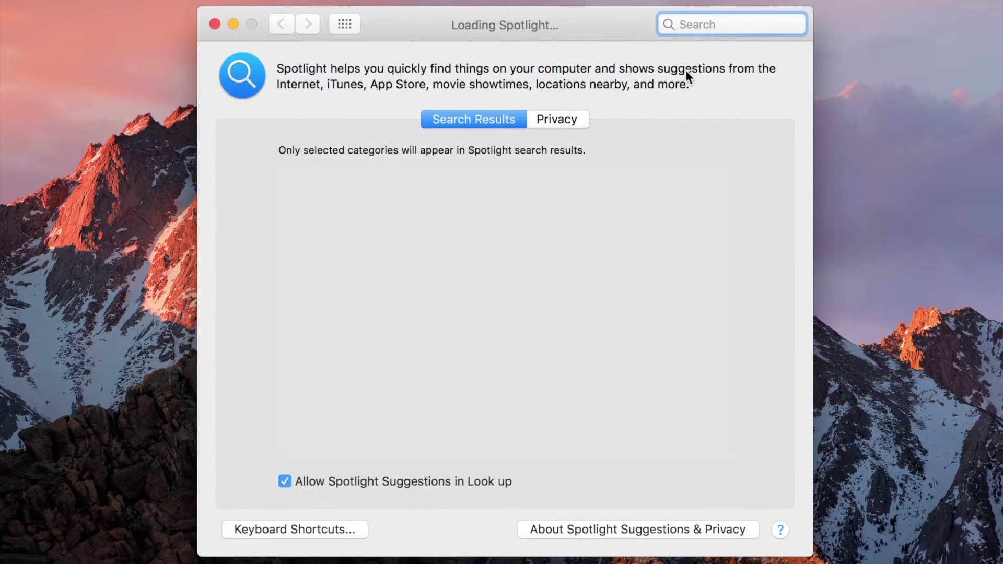
left_click(561, 119)
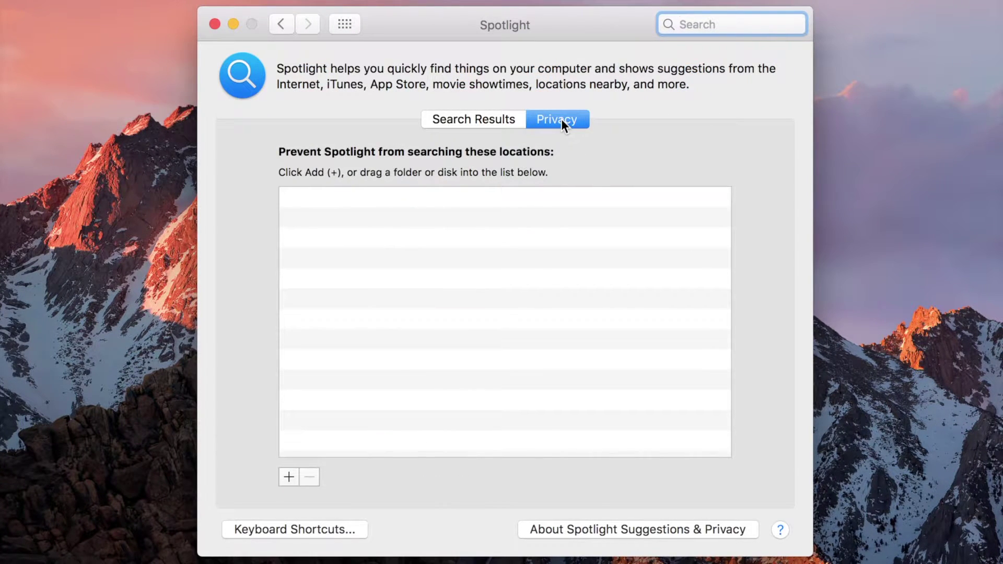
left_click(288, 474)
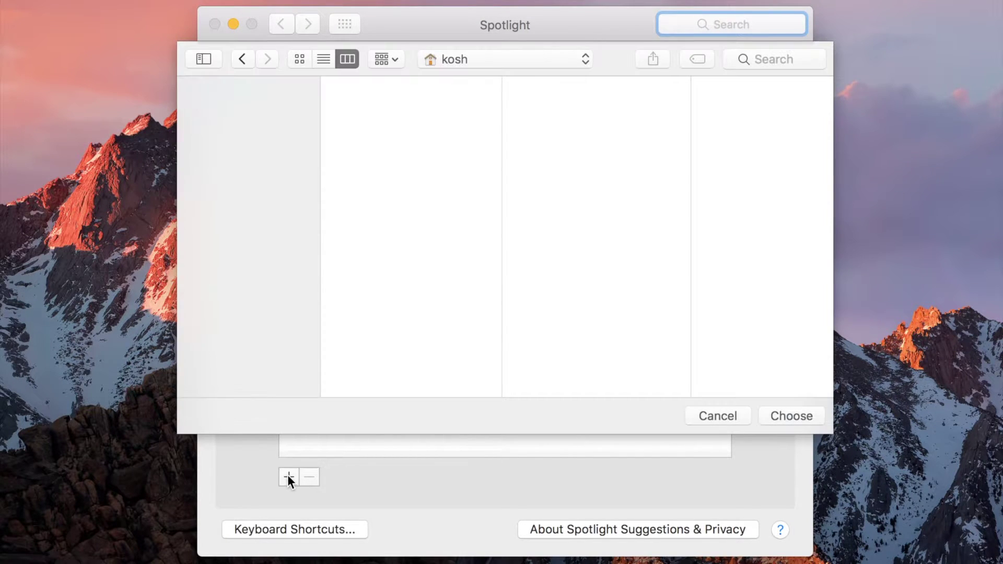
left_click(256, 304)
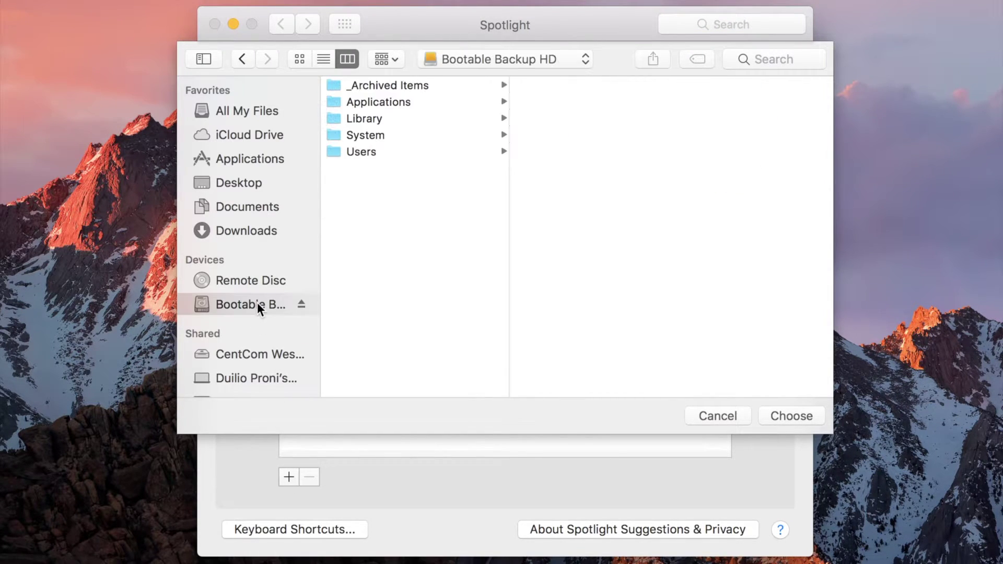
left_click(810, 416)
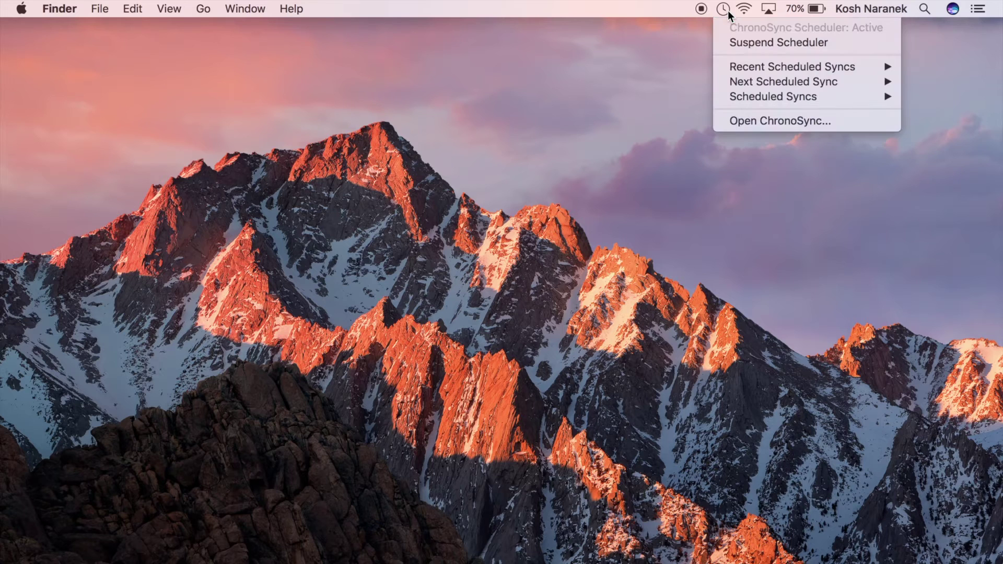
Open the Document Organizer and bring up the actions for My Bootable Backup
left_click(739, 121)
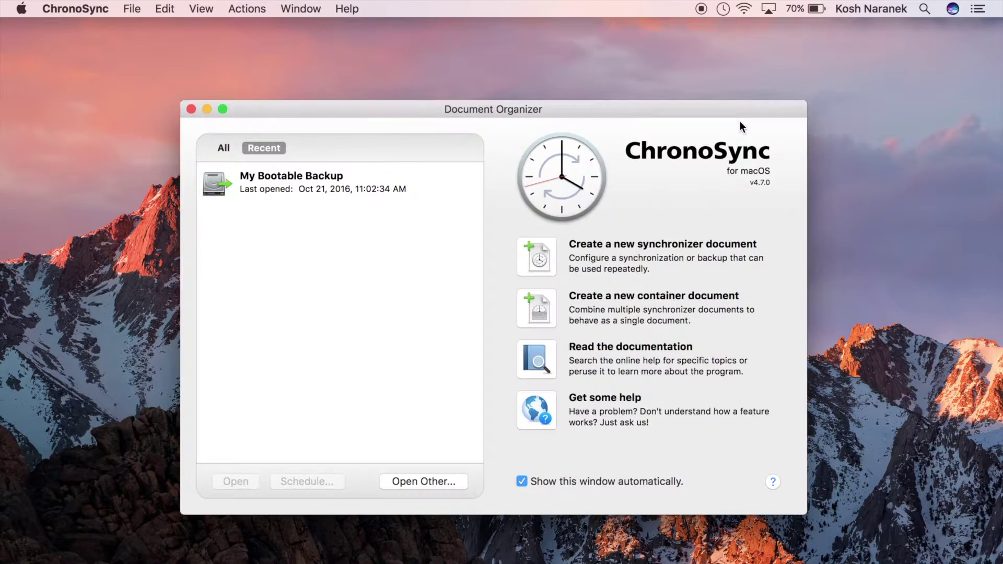
left_click(346, 178)
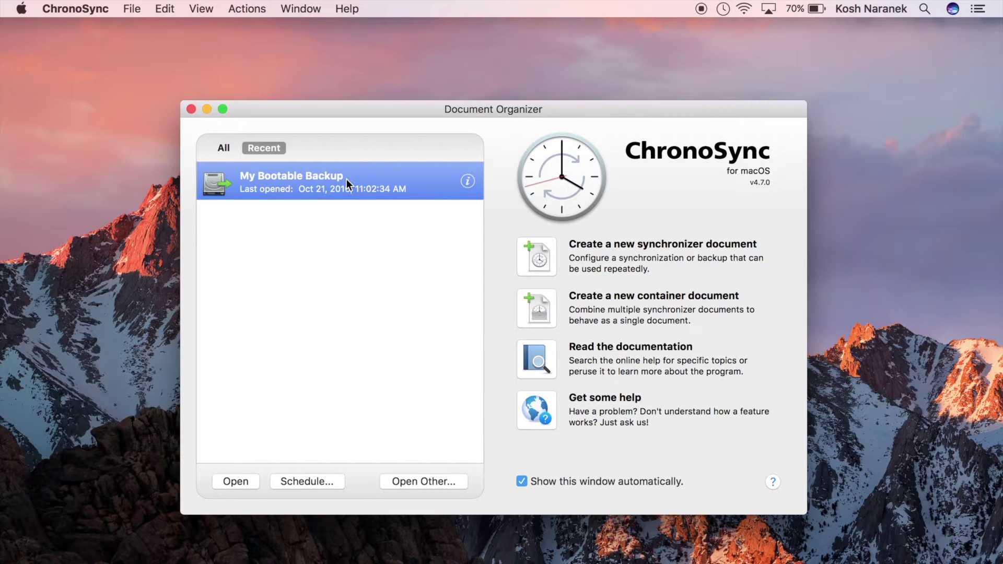
right_click(347, 179)
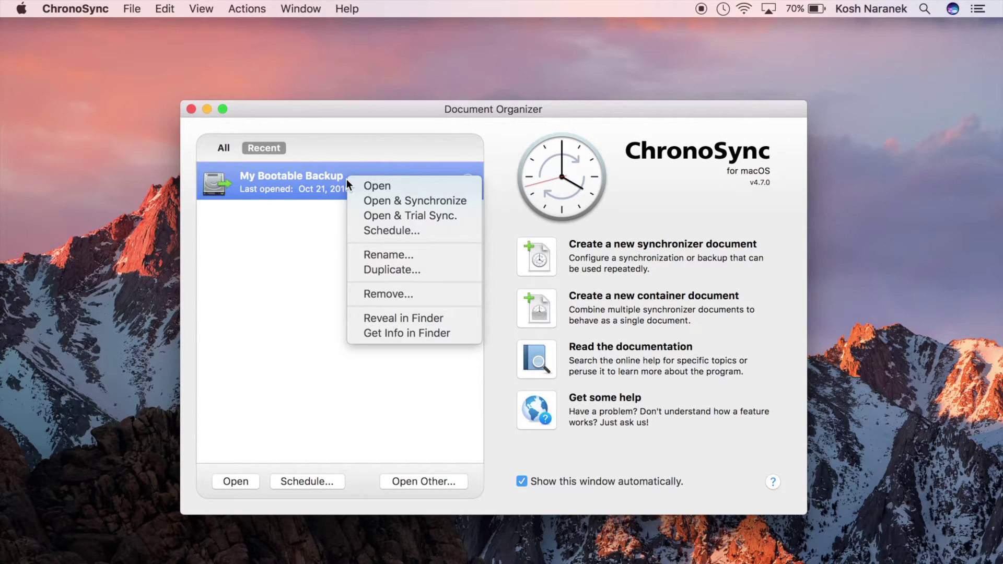
Duplicate My Bootable Backup as 'My Users Backup' with a reset archive
left_click(378, 270)
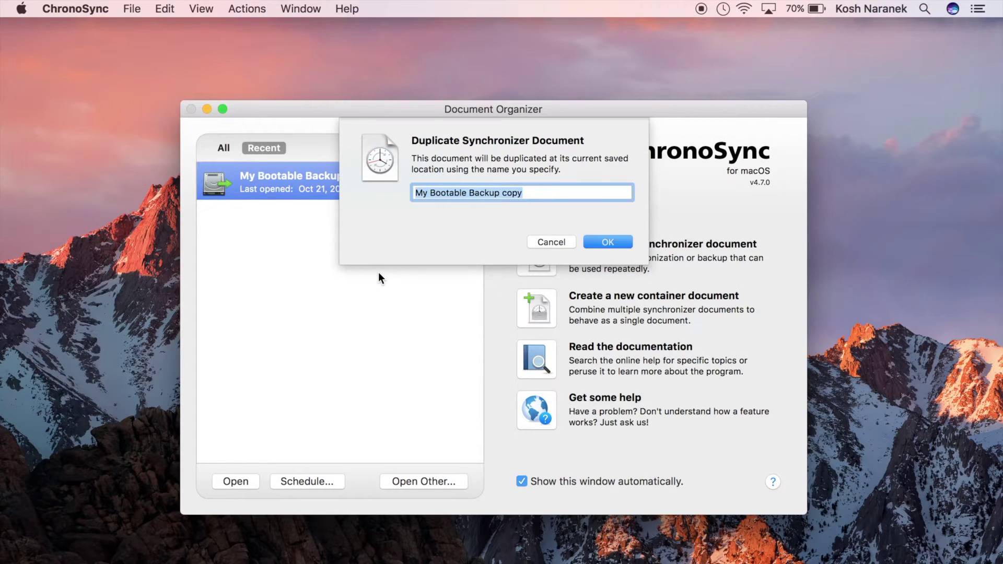
key("Right")
key("BackSpace")
key("BackSpace")
key("BackSpace")
key("BackSpace")
key("BackSpace")
key("Left")
key("Left")
key("Left")
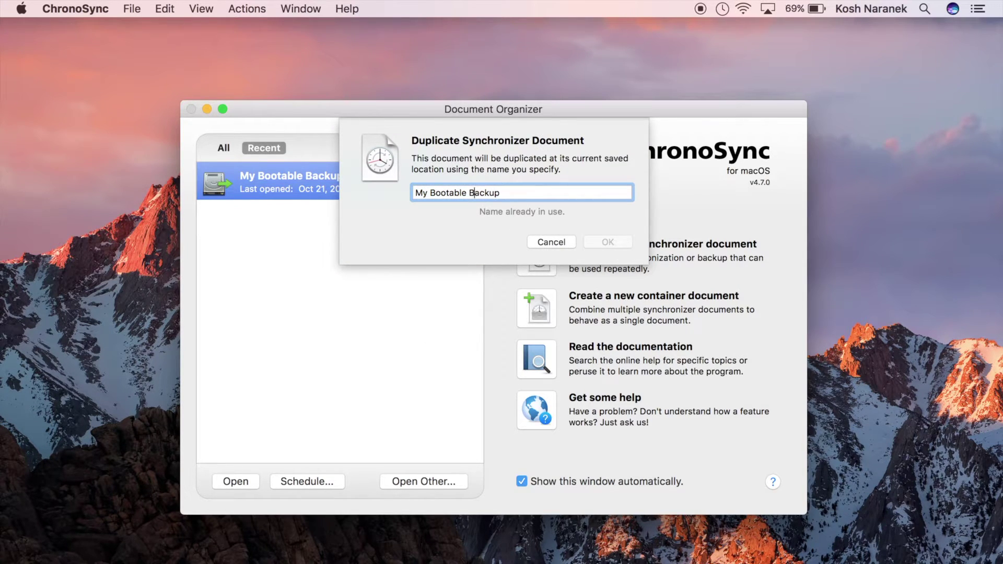
key("BackSpace")
key("BackSpace")
key("BackSpace")
key("BackSpace")
key("BackSpace")
key("BackSpace")
type("Users")
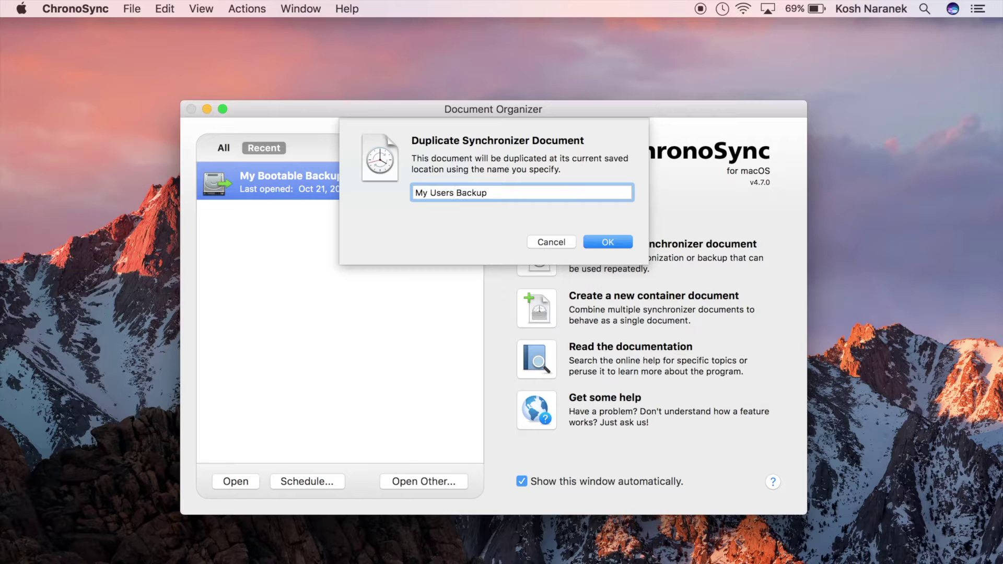
key("Return")
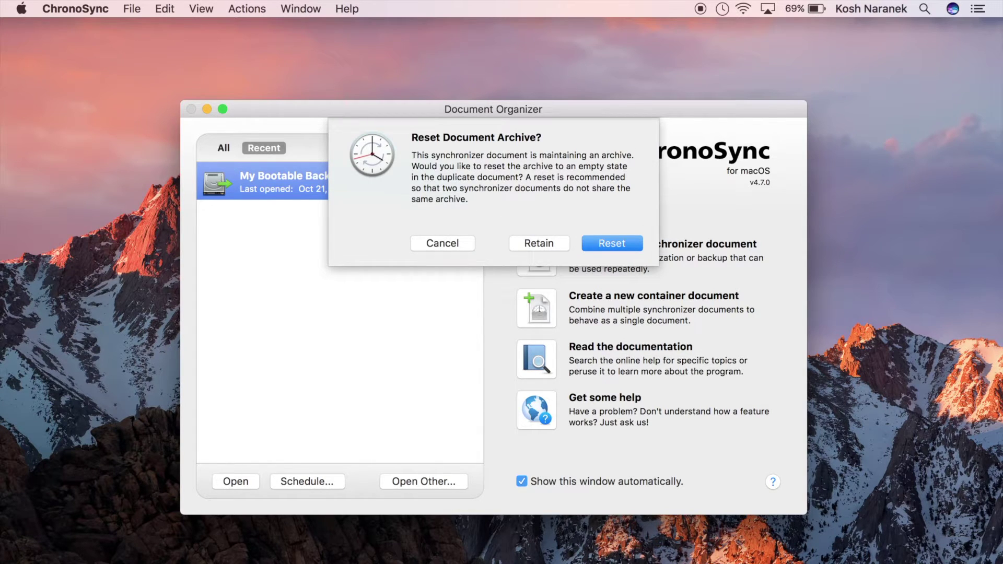
left_click(524, 243)
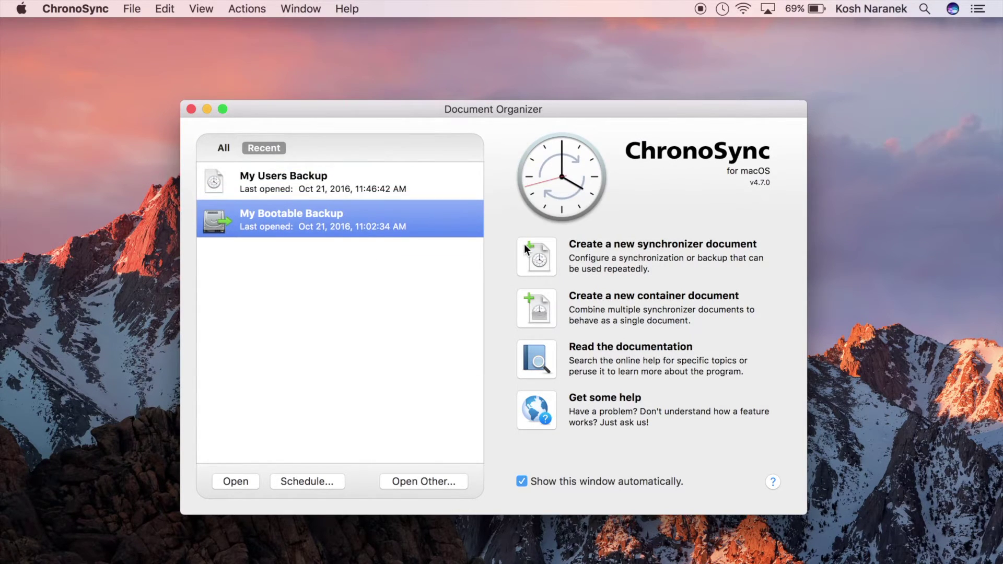
Open My Users Backup, entering the administrator password
left_click(371, 182)
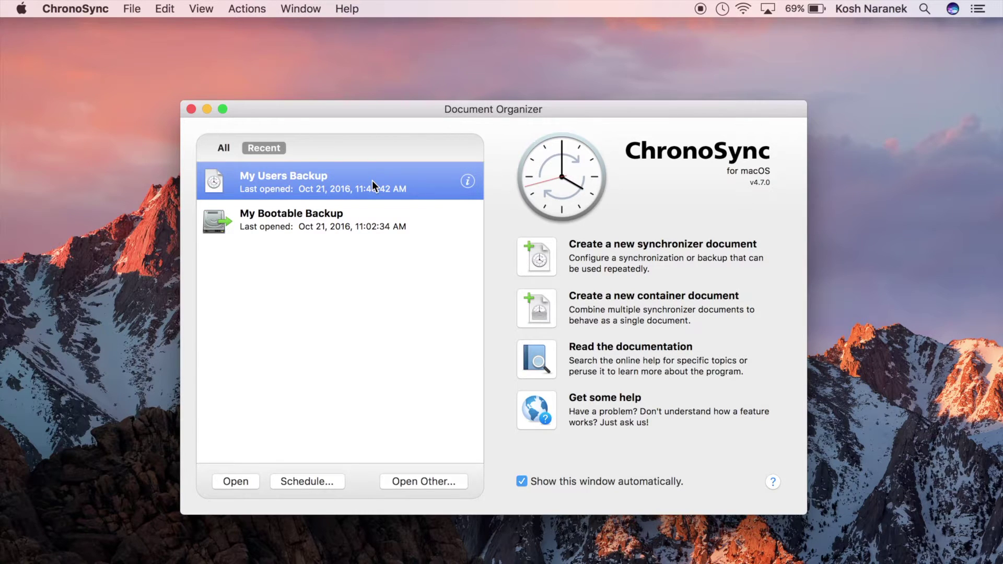
type("••••")
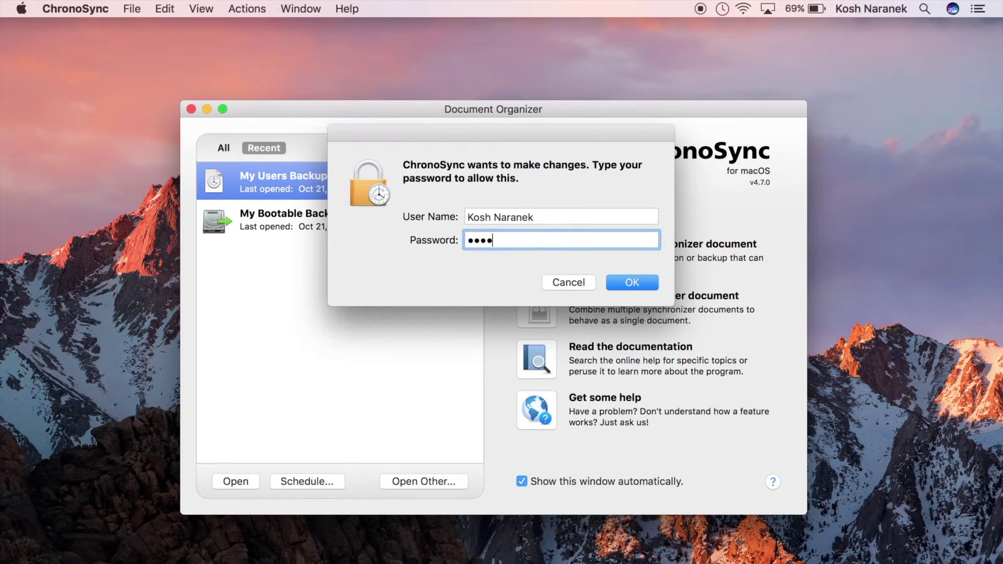
type("•••••")
key("Return")
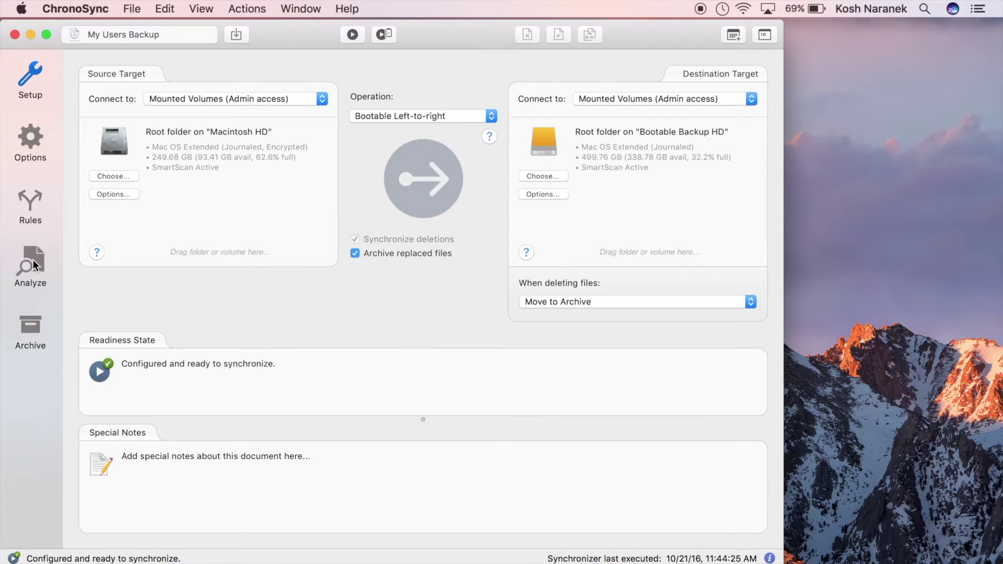
Analyze the files and select the top-level items down to tmp
left_click(33, 259)
left_click(243, 117)
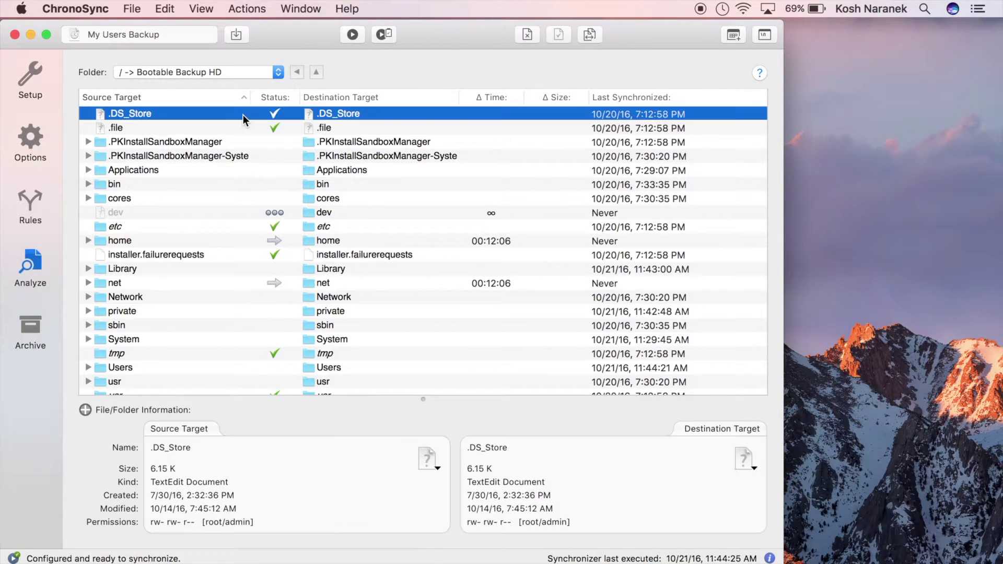
scroll(244, 177, "down", 2)
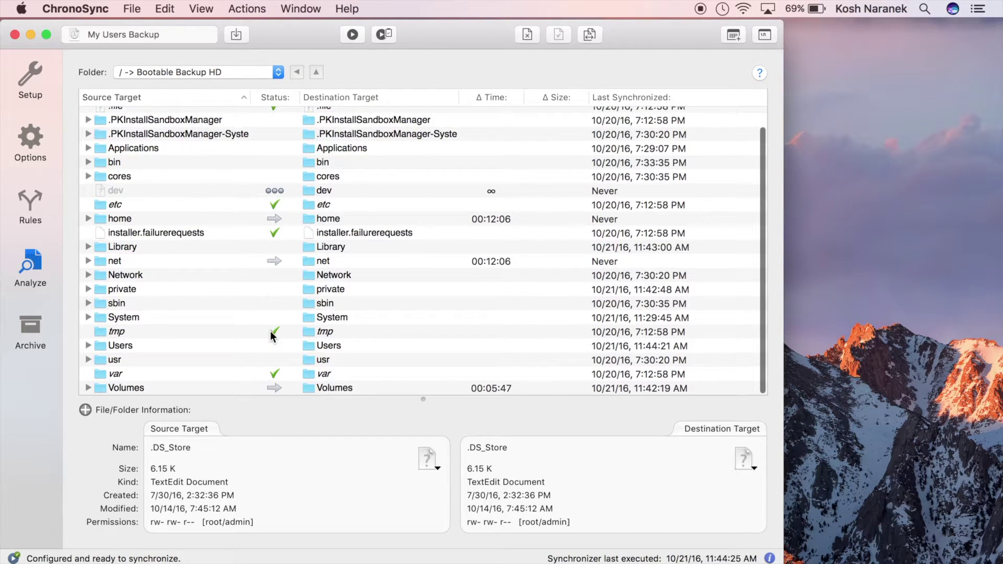
left_click(271, 331, "shift")
right_click(247, 331)
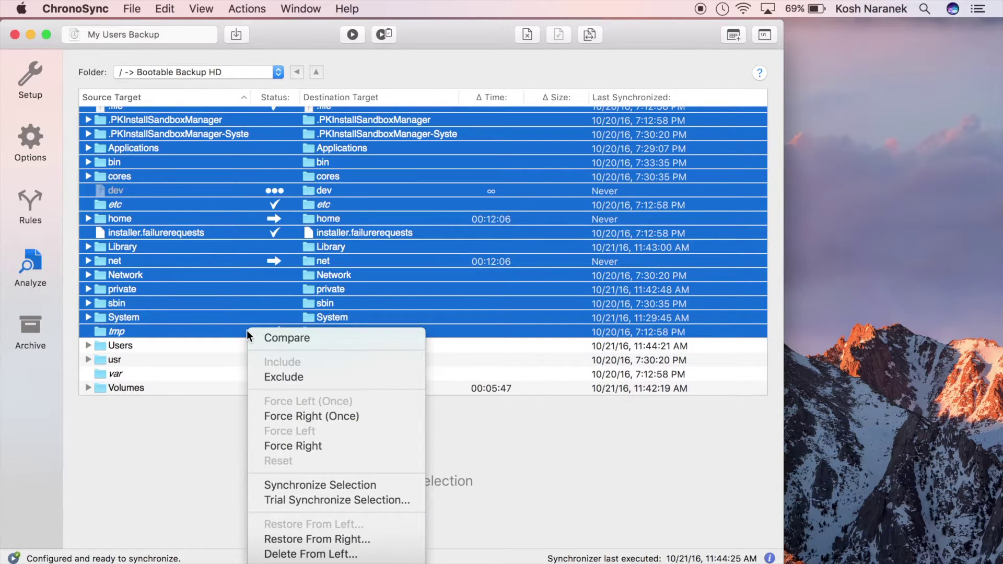
Exclude the selected root items plus usr, var and Volumes, then save the document
left_click(276, 372)
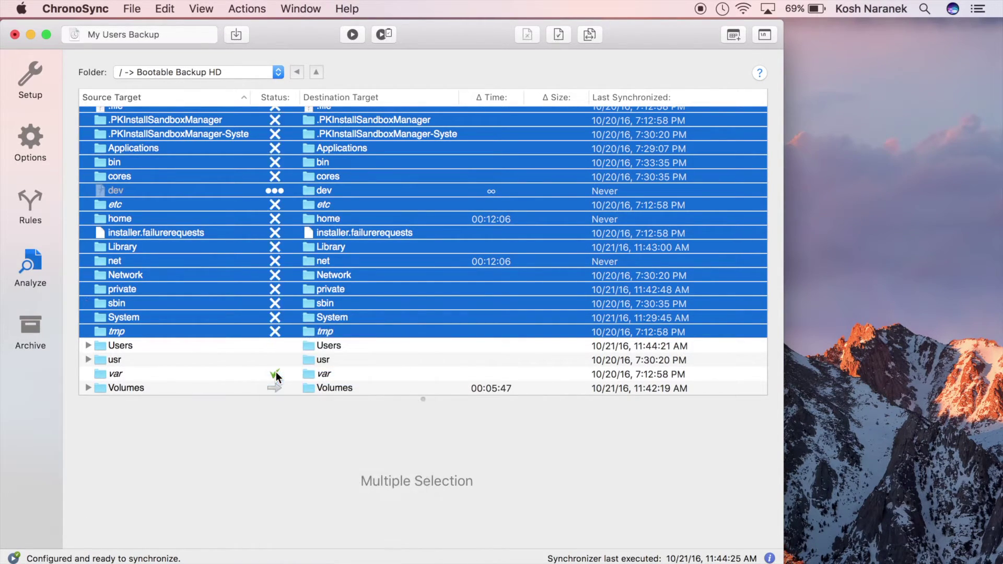
left_click(268, 355)
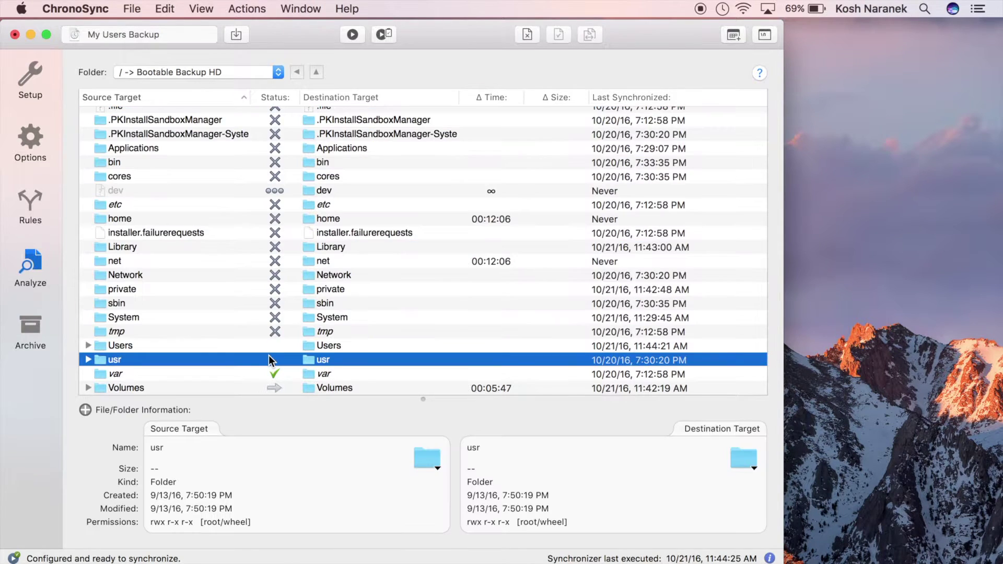
left_click(253, 388, "shift")
right_click(252, 384)
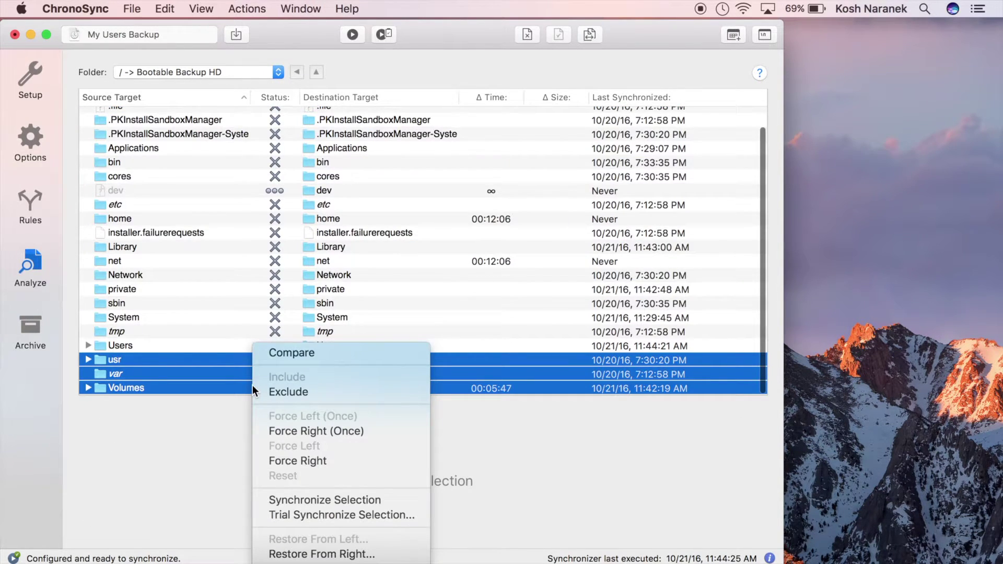
left_click(277, 390)
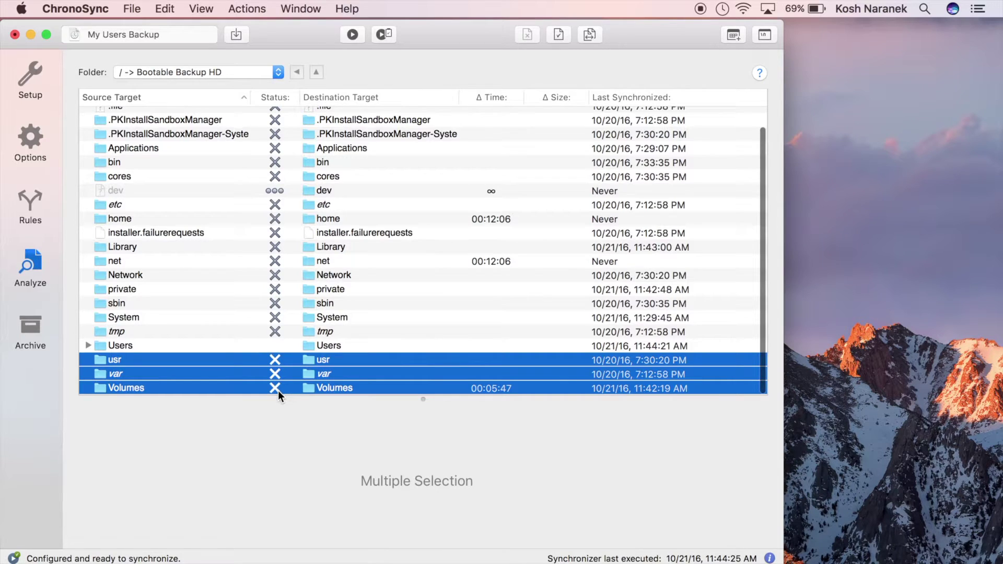
left_click(235, 35)
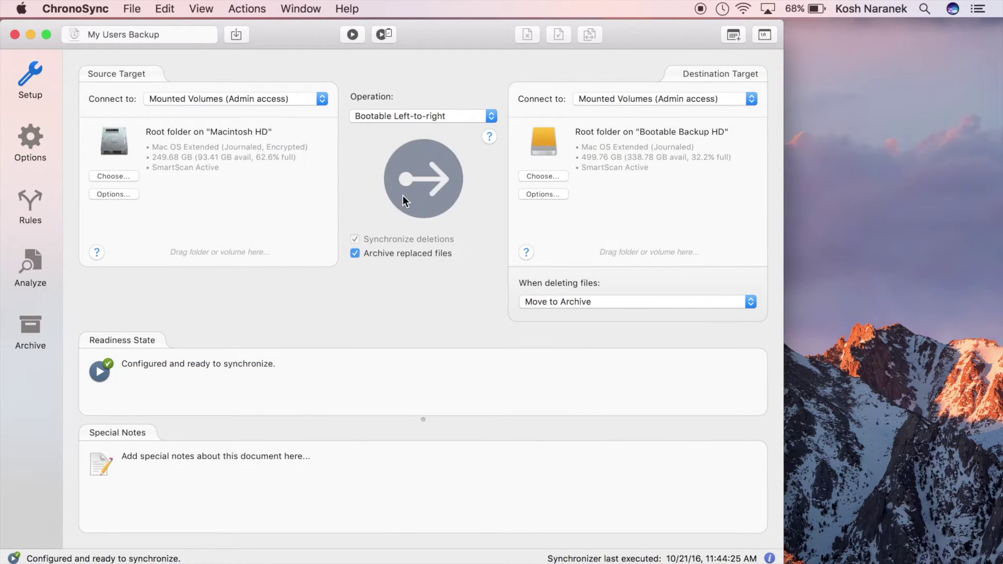
Synchronize My Users Backup and acknowledge the error-free, 170-item completion summary
left_click(402, 195)
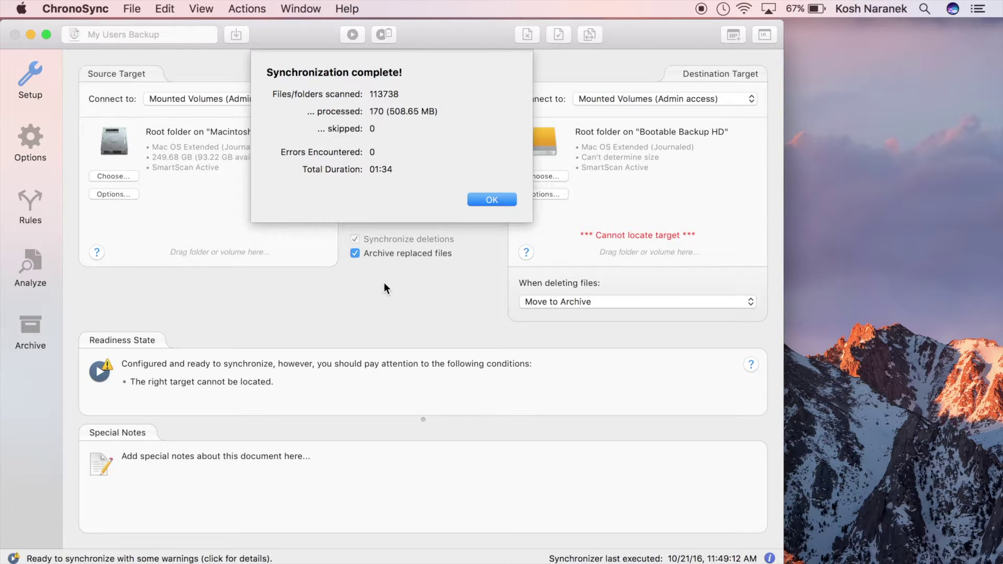
left_click(494, 200)
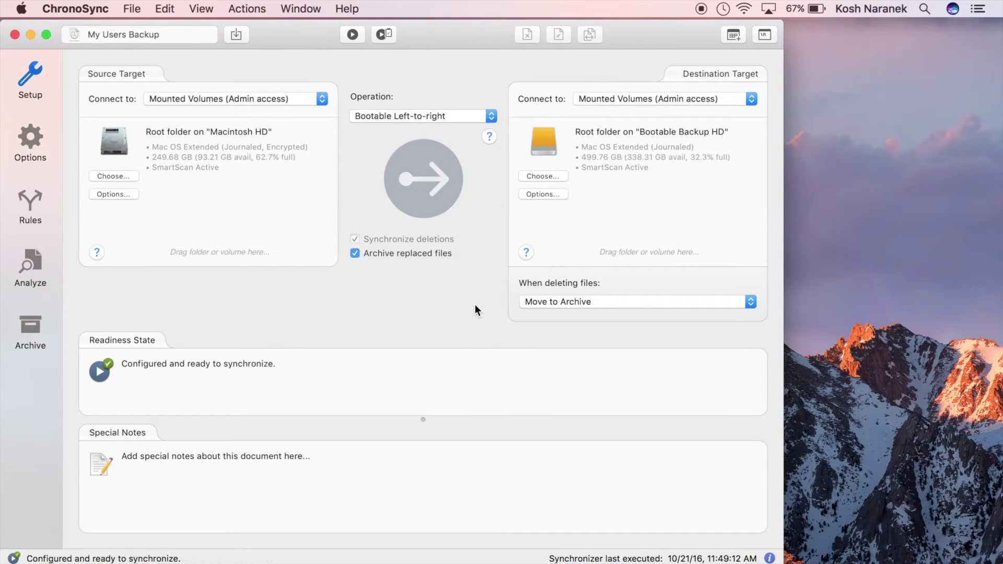
Save a 'Daily Users Backup' schedule running daily at 4:30 PM, then reopen My Bootable Backup
left_click(734, 34)
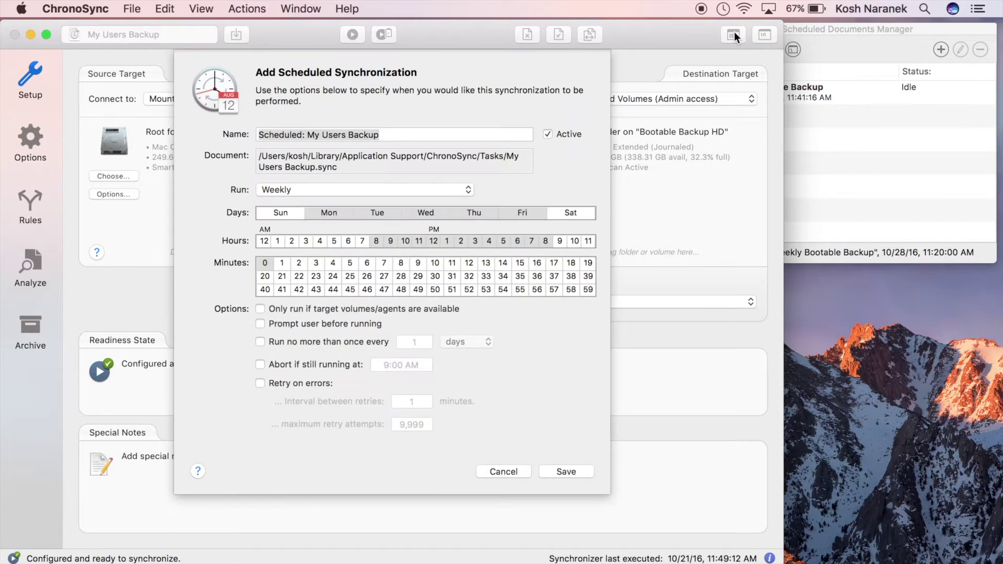
type("Daily U")
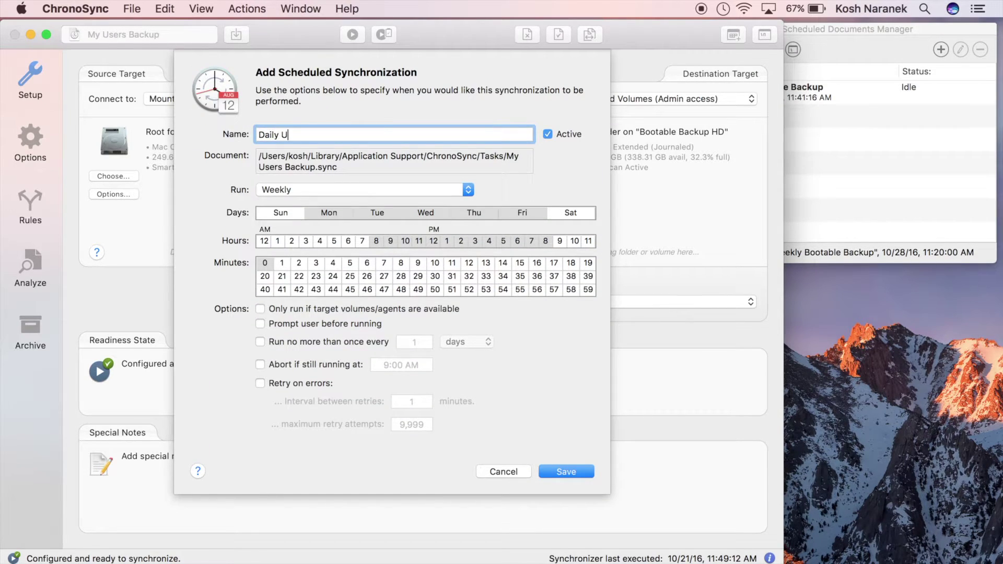
type("sers Backup")
left_click(319, 192)
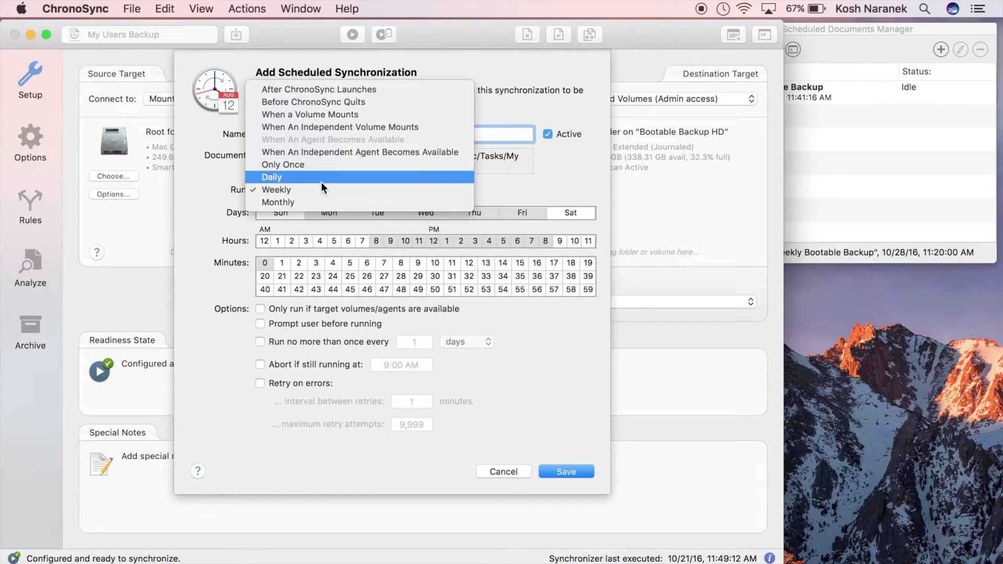
left_click(321, 183)
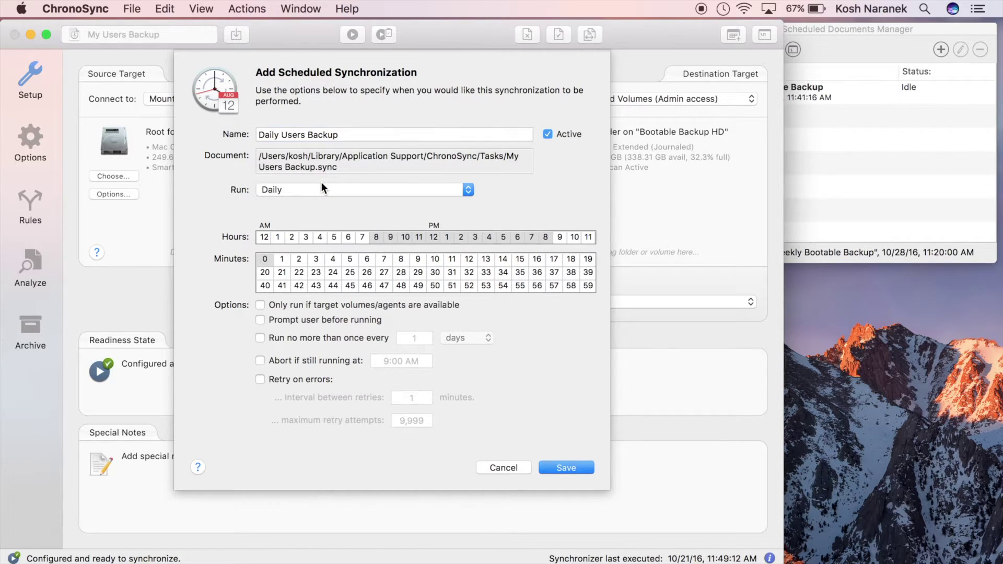
left_click(489, 218)
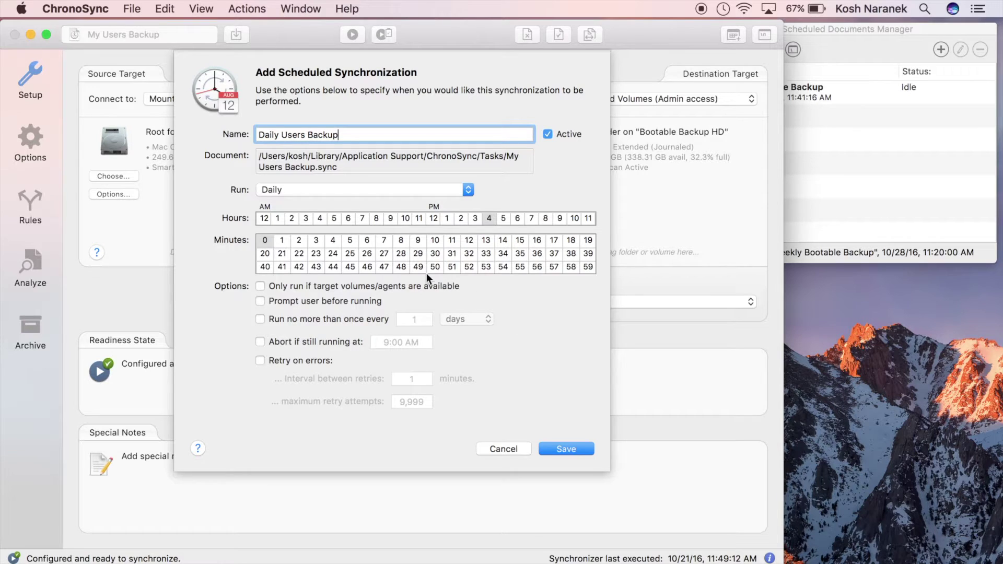
left_click(434, 253)
left_click(565, 450)
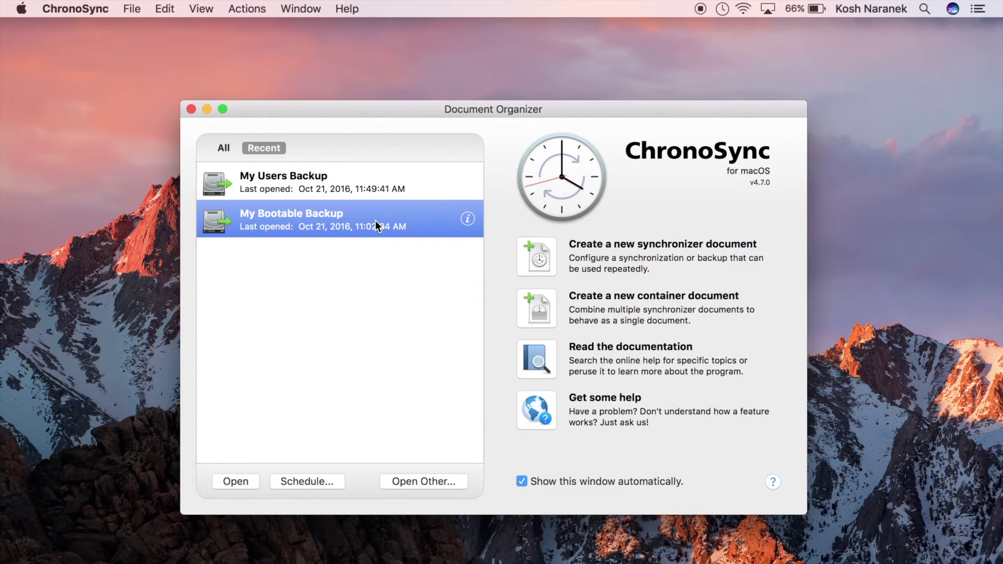
double_click(375, 222)
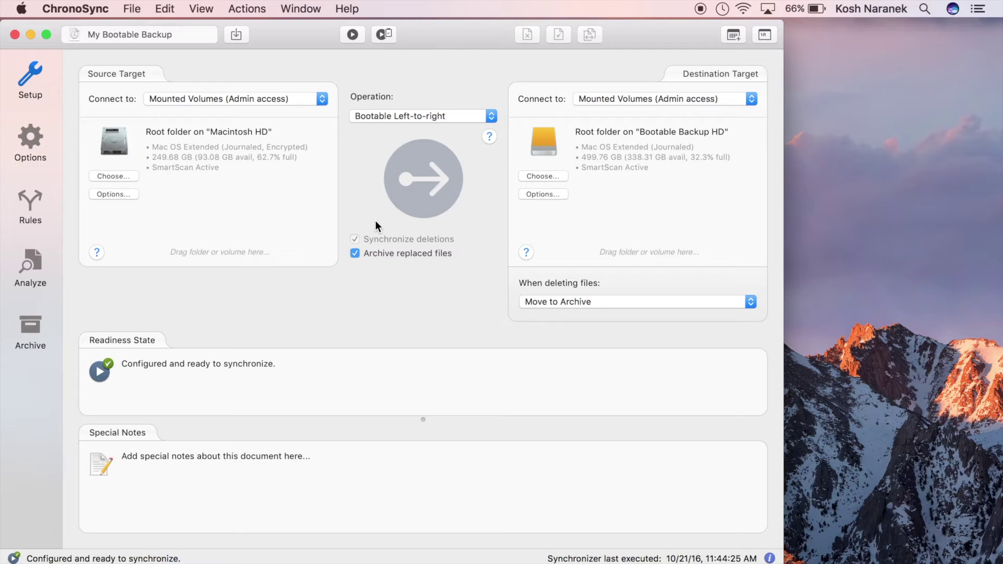
Analyze My Bootable Backup and exclude the Users folder from its sync
left_click(38, 259)
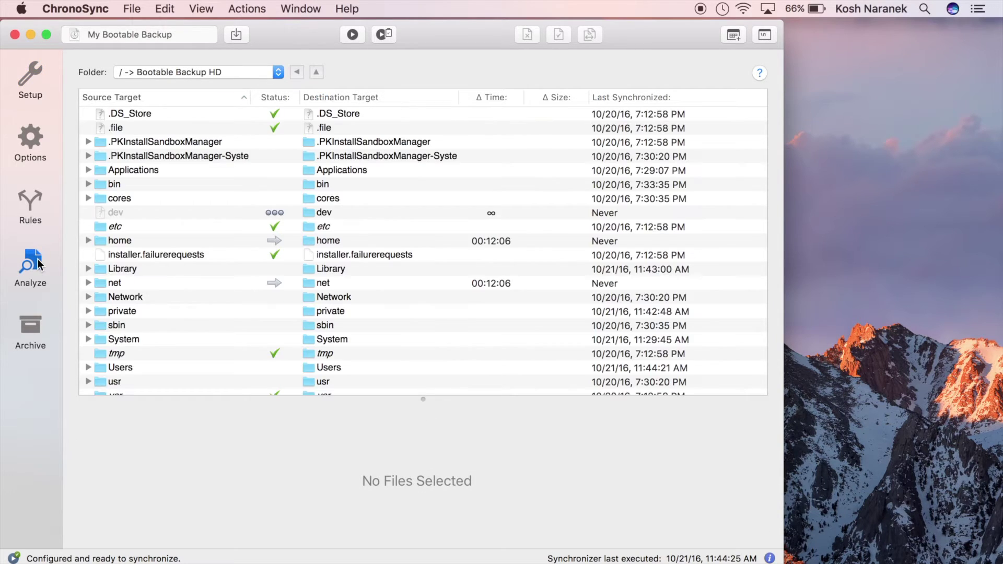
scroll(228, 279, "down", 2)
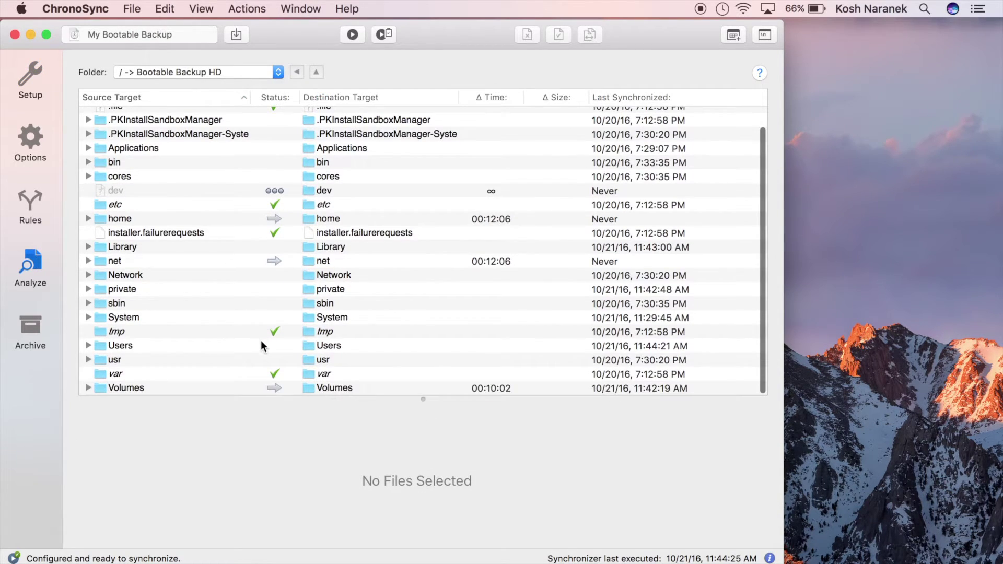
left_click(233, 346)
right_click(233, 346)
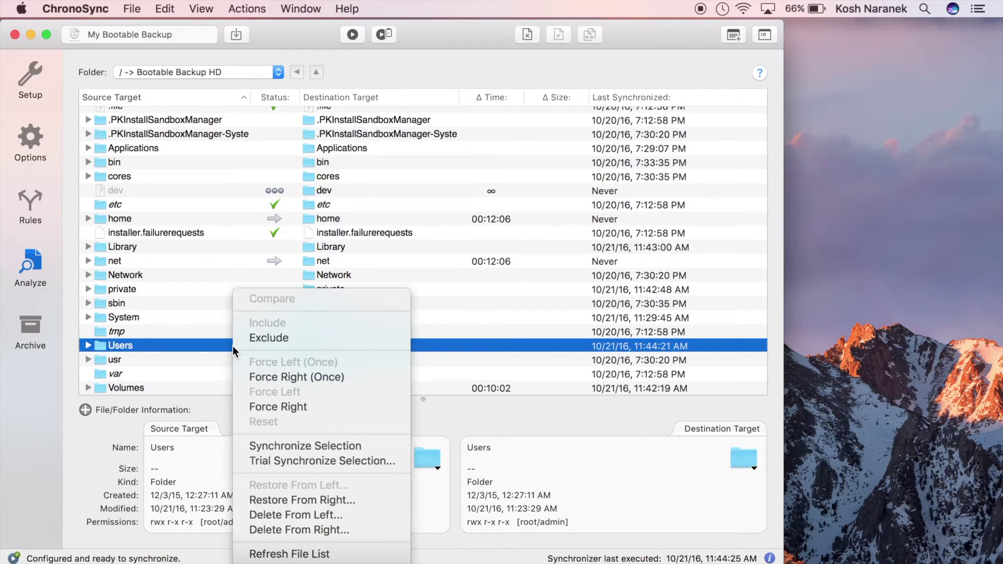
left_click(266, 339)
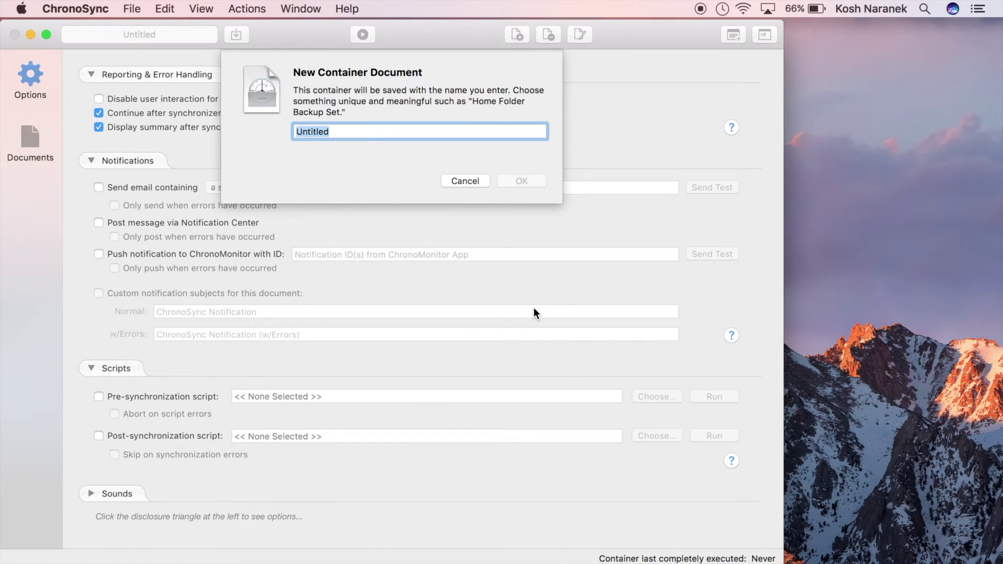
Name the new container document 'Full System Backup'
type("Full ")
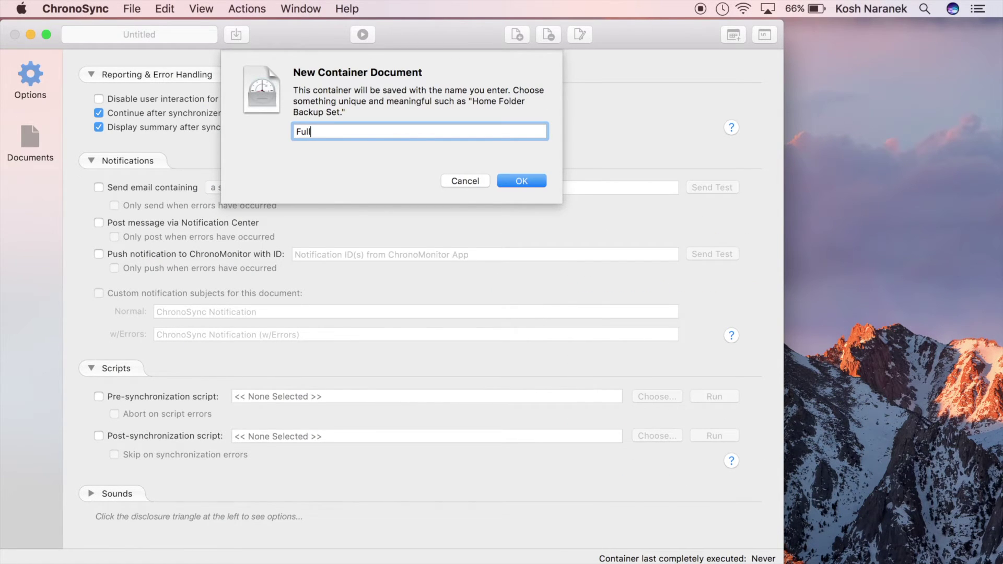
type("System Backup")
key("Return")
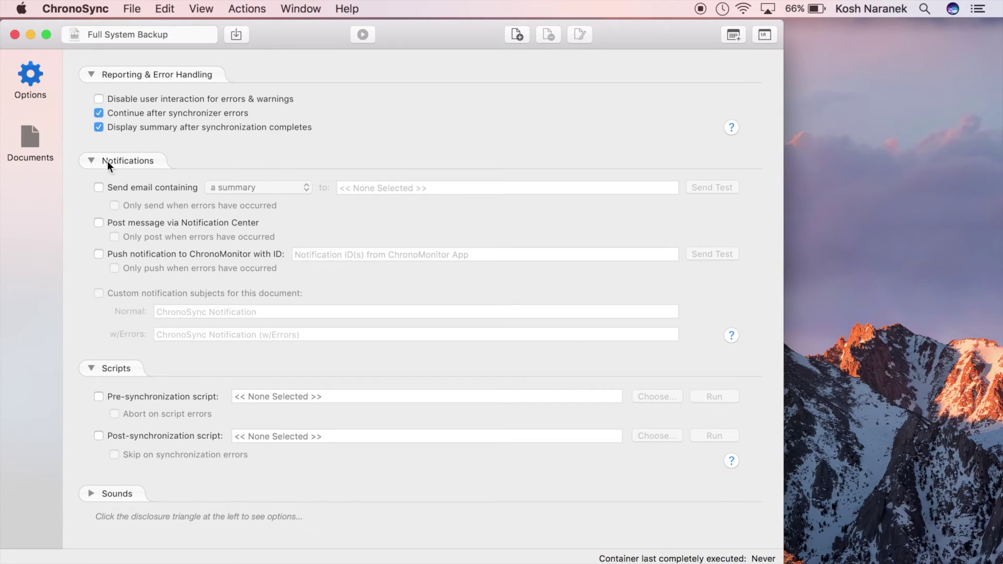
Drag My Bootable Backup and My Users Backup from the Document Organizer into the container, then run it
left_click(31, 139)
left_click(302, 8)
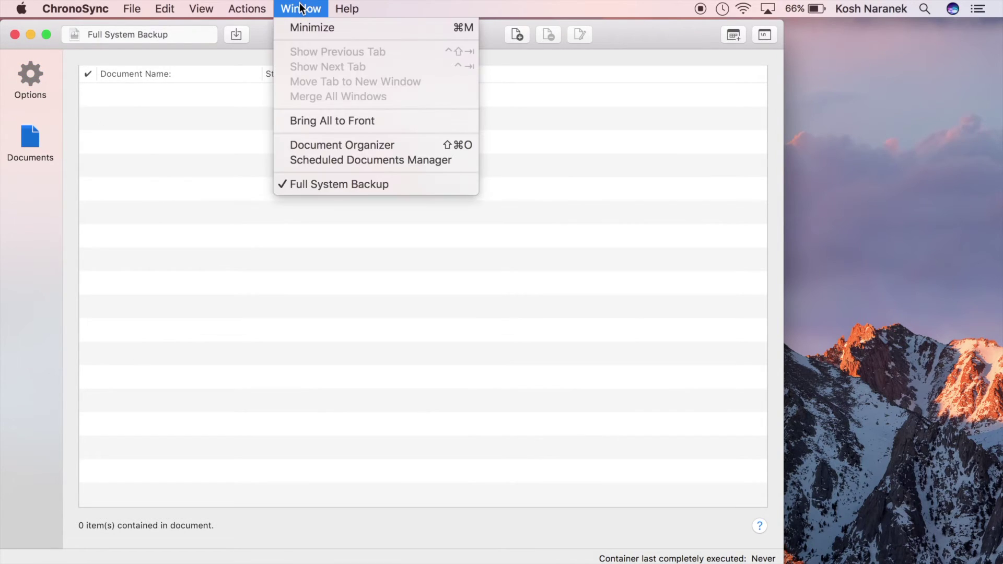
left_click(319, 145)
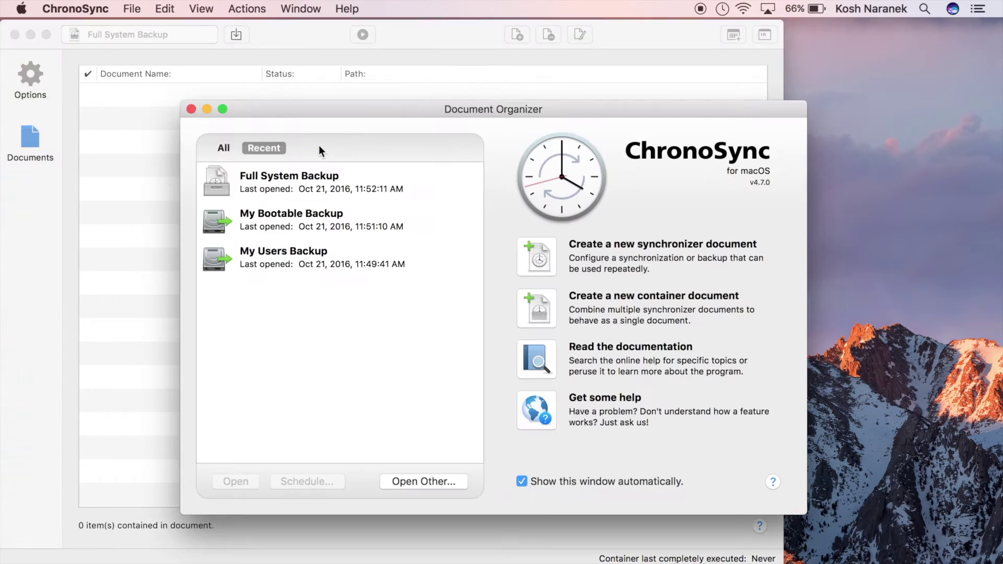
left_click_drag(218, 218, 137, 149)
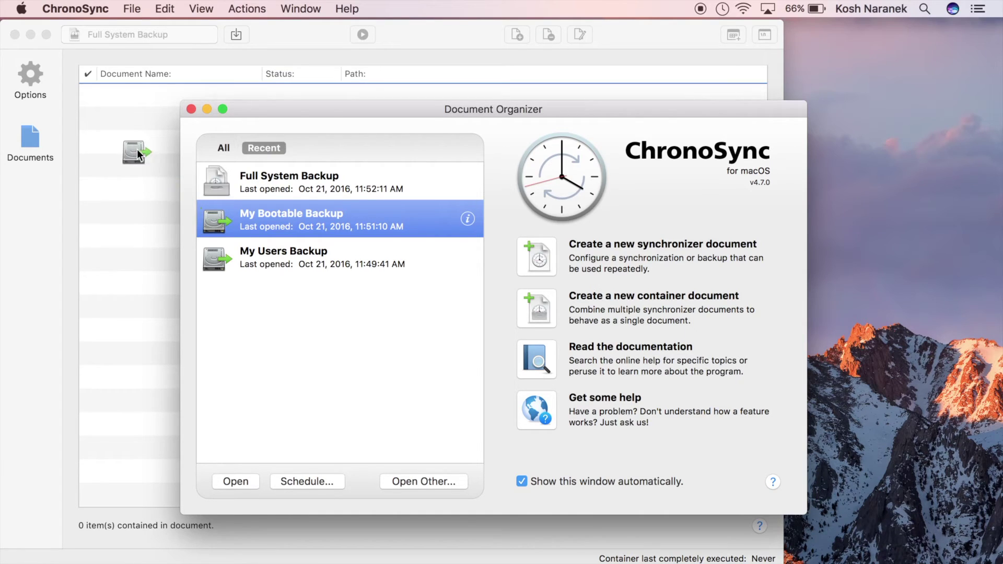
left_click_drag(213, 256, 137, 193)
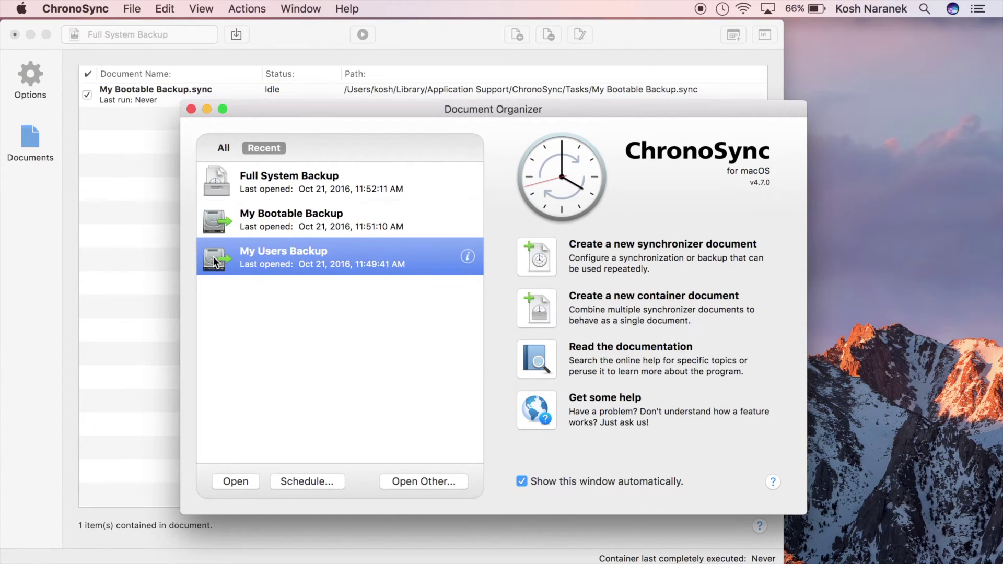
left_click(137, 193)
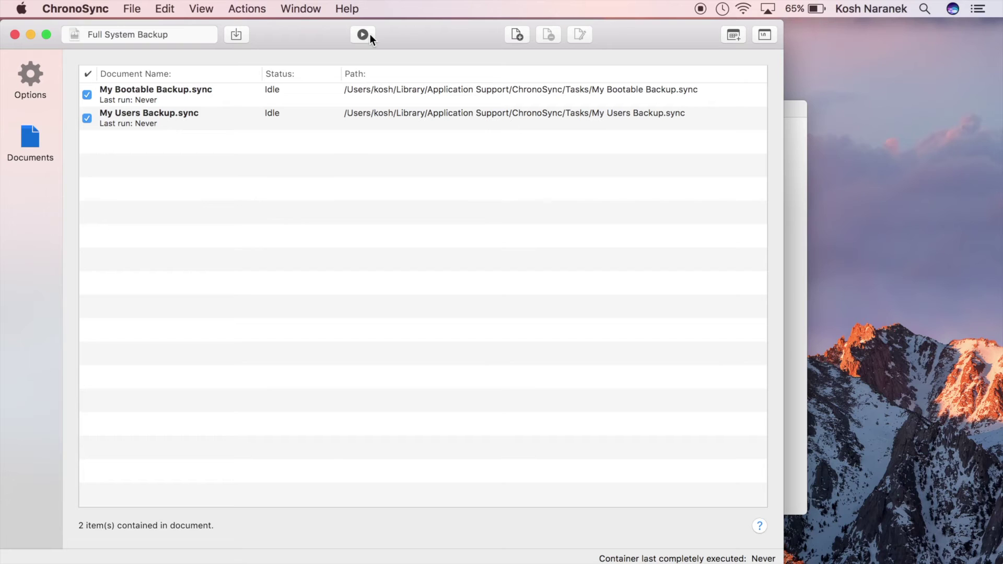
left_click(370, 34)
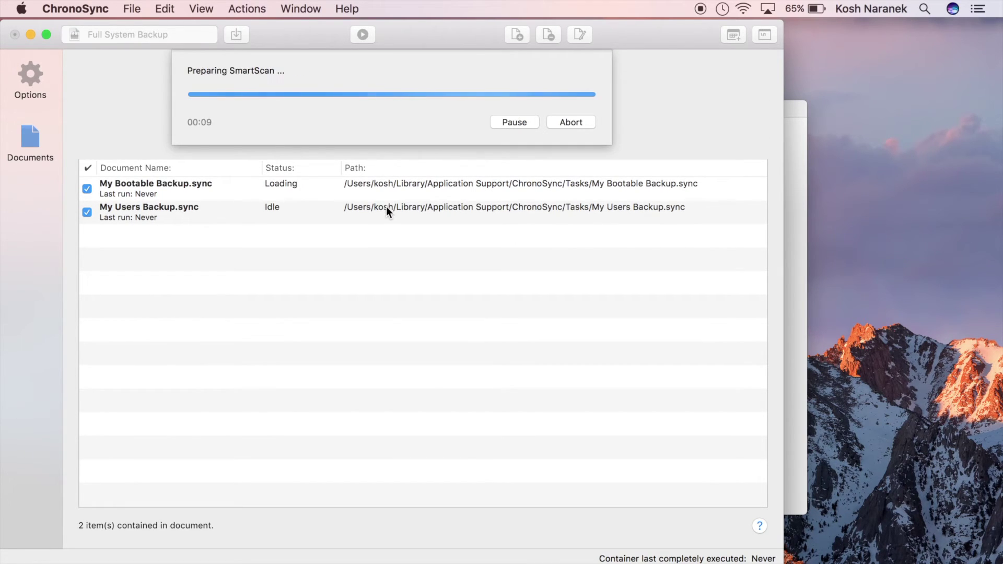